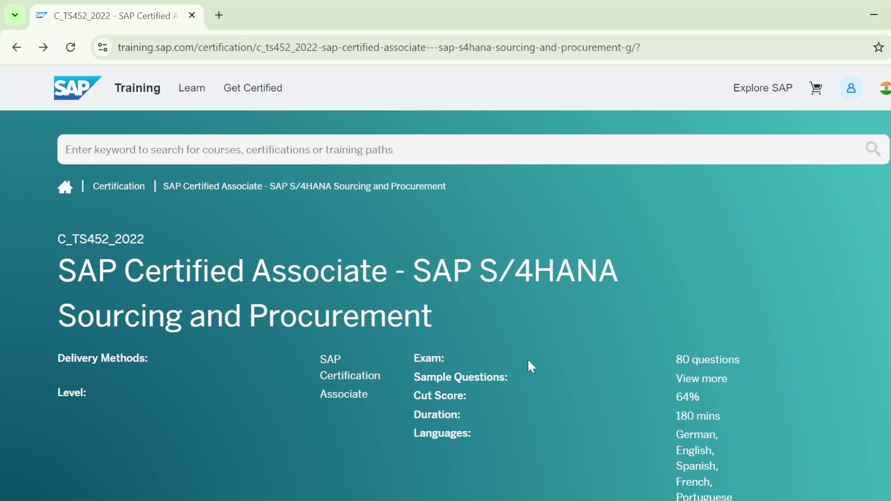
{"action": "scroll", "coordinate": [529, 360], "scroll_direction": "down", "scroll_amount": 2}
{"action": "scroll", "coordinate": [529, 360], "scroll_direction": "down", "scroll_amount": 1}
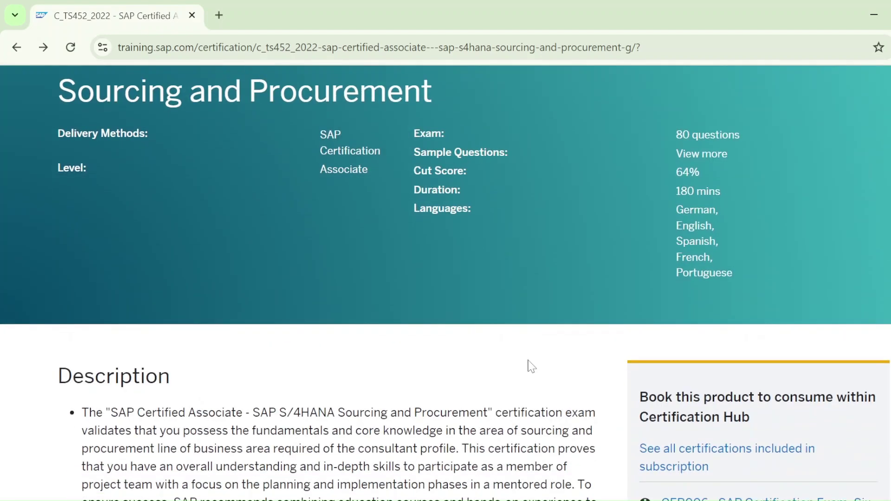
{"action": "scroll", "coordinate": [528, 366], "scroll_direction": "down", "scroll_amount": 2}
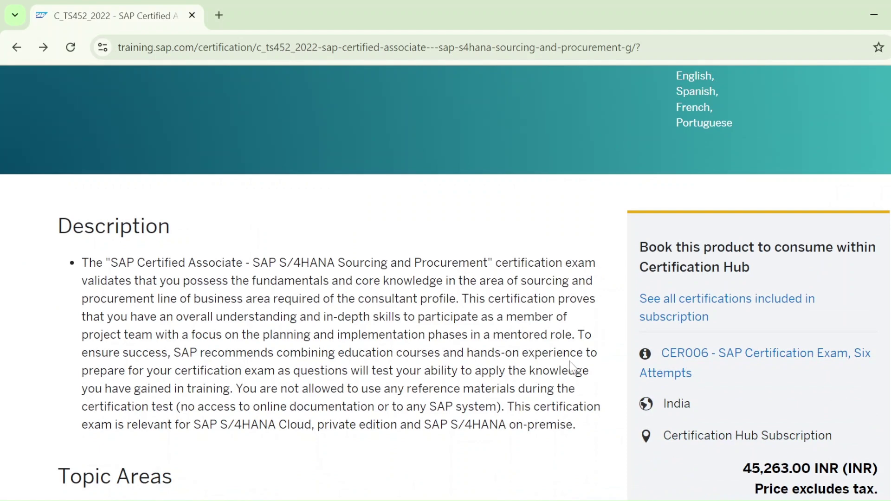
{"action": "scroll", "coordinate": [626, 383], "scroll_direction": "down", "scroll_amount": 2}
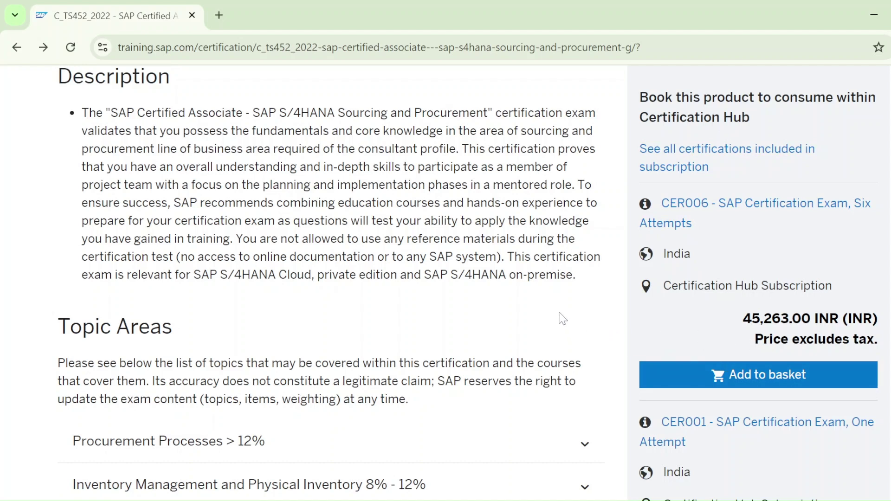
{"action": "scroll", "coordinate": [564, 317], "scroll_direction": "up", "scroll_amount": 2}
{"action": "scroll", "coordinate": [564, 316], "scroll_direction": "up", "scroll_amount": 3}
{"action": "scroll", "coordinate": [559, 305], "scroll_direction": "down", "scroll_amount": 1}
{"action": "scroll", "coordinate": [559, 305], "scroll_direction": "up", "scroll_amount": 2}
{"action": "scroll", "coordinate": [559, 304], "scroll_direction": "up", "scroll_amount": 1}
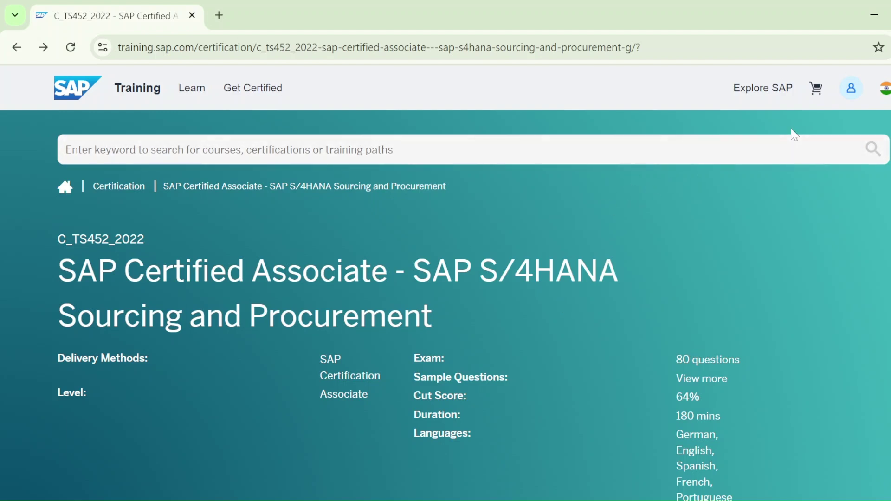
- Toggle the account menu from the header before reviewing the exam booking options
{"action": "left_click", "coordinate": [851, 87]}
{"action": "scroll", "coordinate": [579, 314], "scroll_direction": "down", "scroll_amount": 2}
{"action": "scroll", "coordinate": [405, 258], "scroll_direction": "up", "scroll_amount": 1}
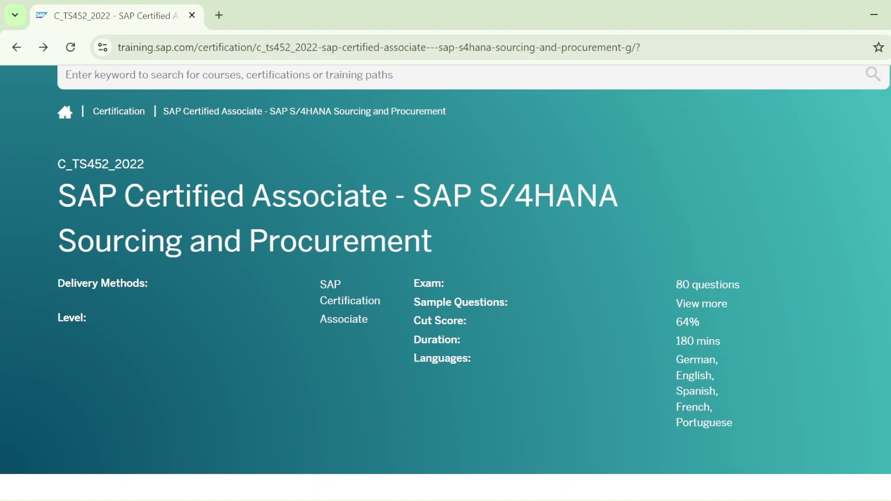
{"action": "scroll", "coordinate": [247, 272], "scroll_direction": "down", "scroll_amount": 1}
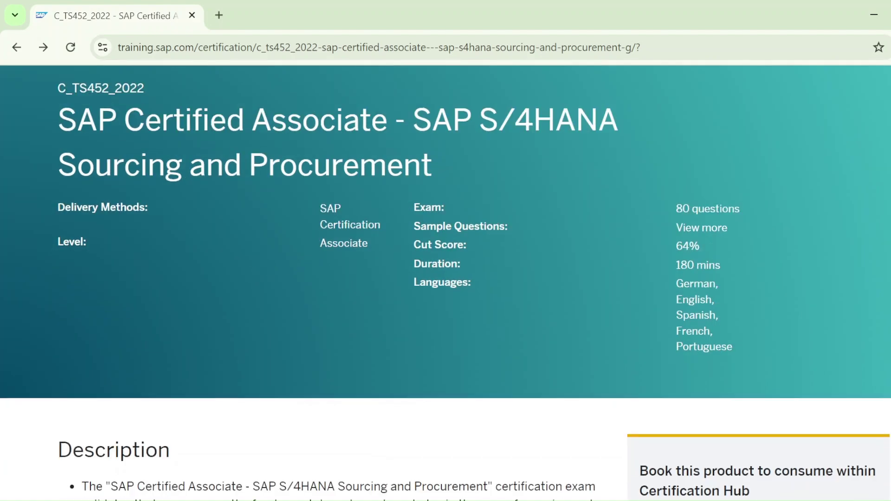
{"action": "scroll", "coordinate": [255, 272], "scroll_direction": "down", "scroll_amount": 4}
{"action": "scroll", "coordinate": [665, 242], "scroll_direction": "down", "scroll_amount": 2}
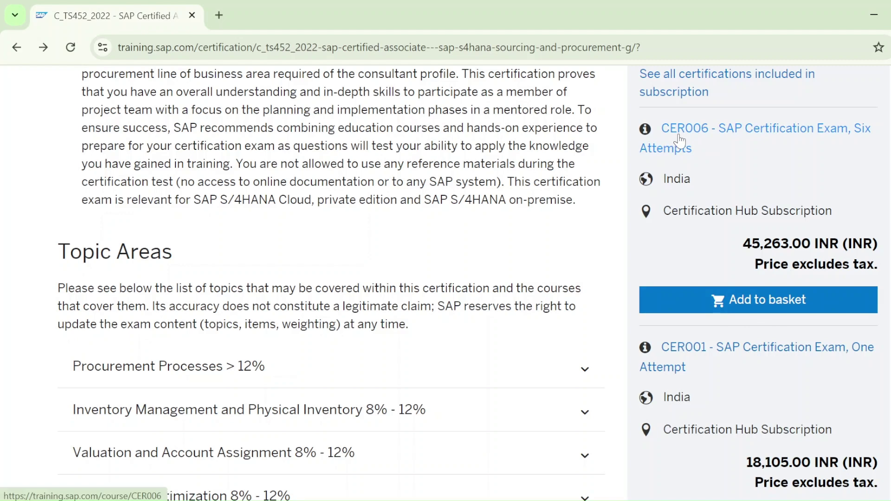
{"action": "scroll", "coordinate": [717, 362], "scroll_direction": "down", "scroll_amount": 1}
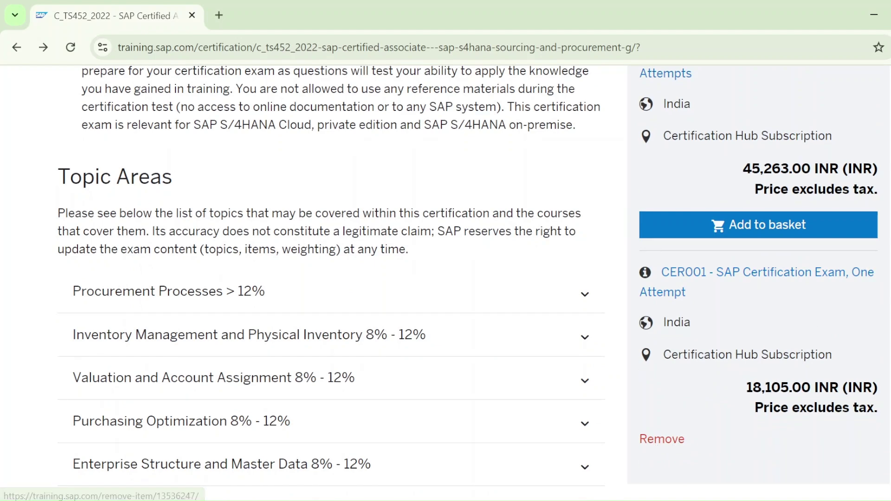
{"action": "scroll", "coordinate": [720, 243], "scroll_direction": "up", "scroll_amount": 2}
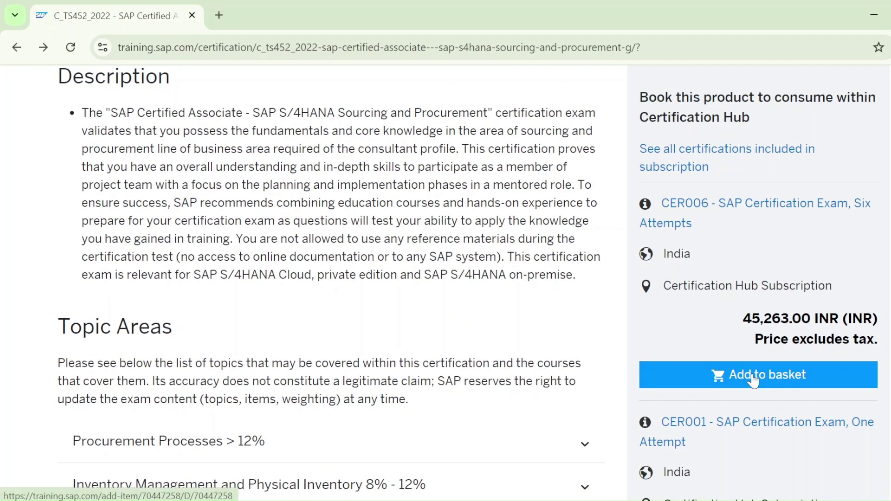
{"action": "scroll", "coordinate": [577, 360], "scroll_direction": "up", "scroll_amount": 4}
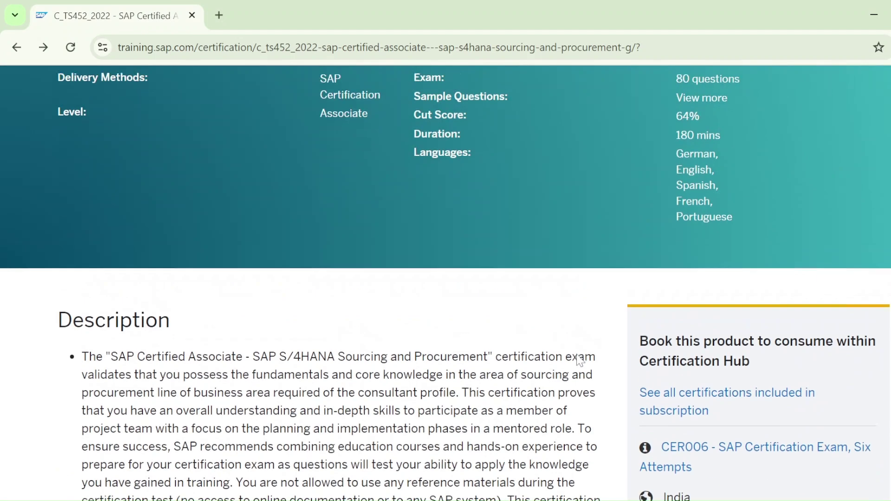
{"action": "scroll", "coordinate": [577, 360], "scroll_direction": "up", "scroll_amount": 4}
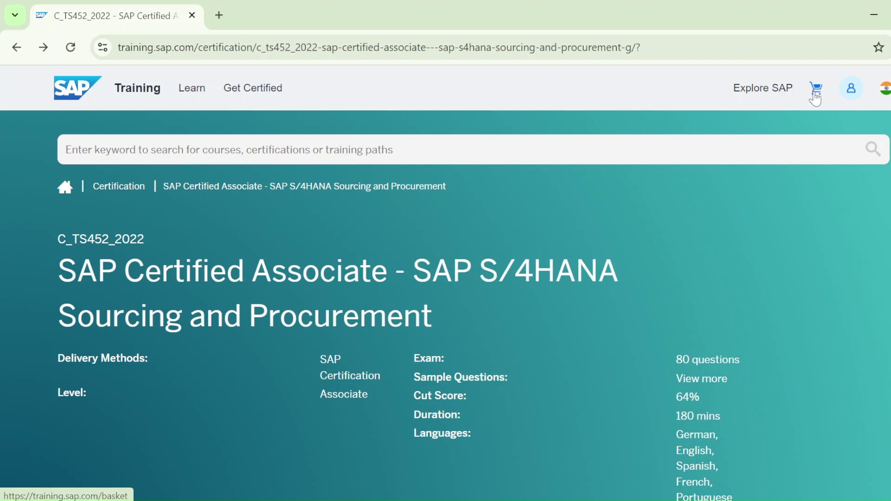
- Show the basket with the SAP Certification Exam, One Attempt, totalling 18,105.00 INR
{"action": "left_click", "coordinate": [815, 96]}
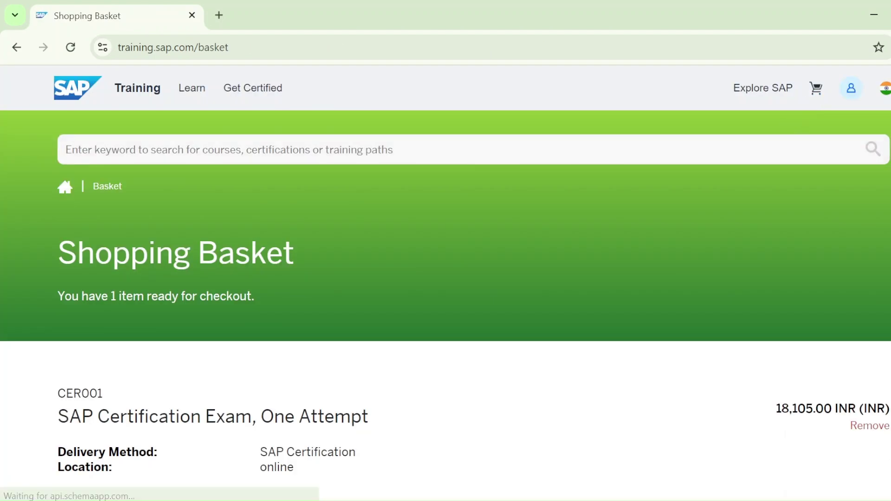
{"action": "scroll", "coordinate": [297, 367], "scroll_direction": "down", "scroll_amount": 2}
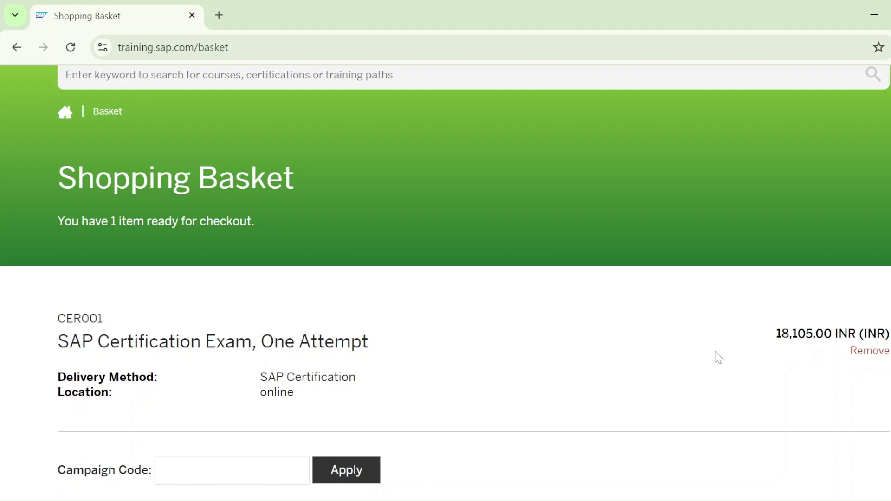
{"action": "scroll", "coordinate": [718, 357], "scroll_direction": "down", "scroll_amount": 2}
{"action": "scroll", "coordinate": [718, 358], "scroll_direction": "down", "scroll_amount": 2}
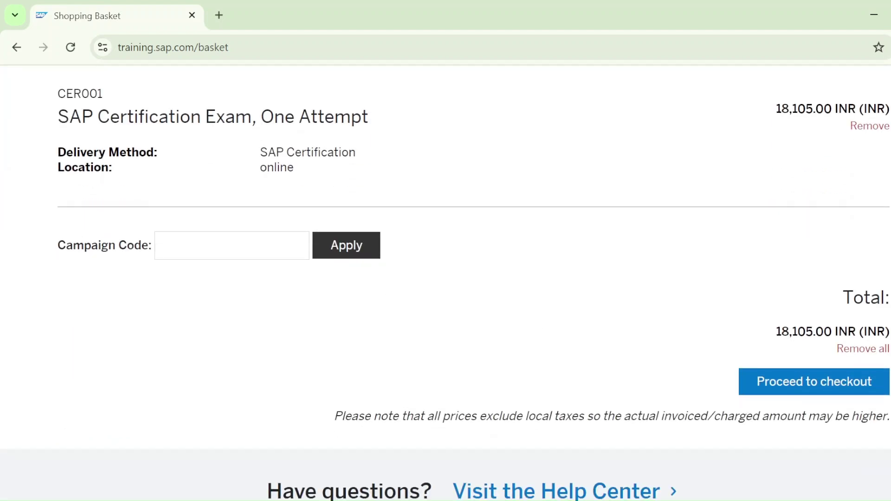
{"action": "key", "text": "Return"}
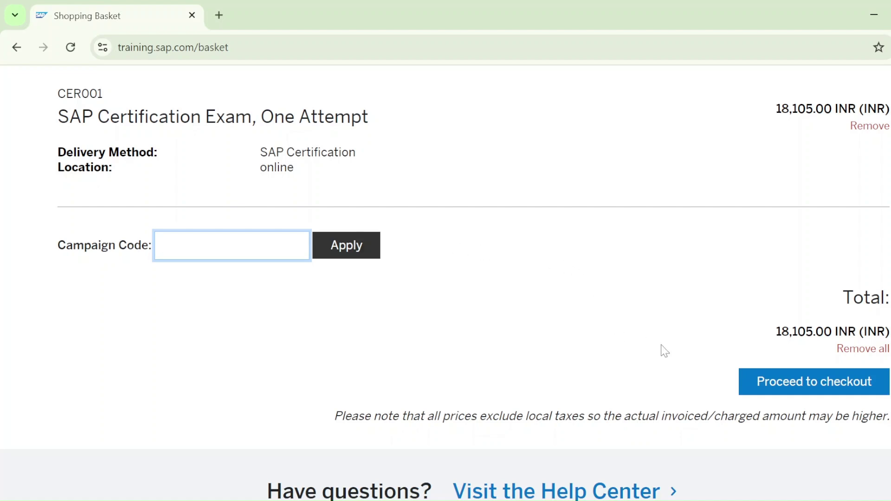
- Proceed to checkout, reaching the booking request's Review your details form
{"action": "left_click", "coordinate": [806, 384]}
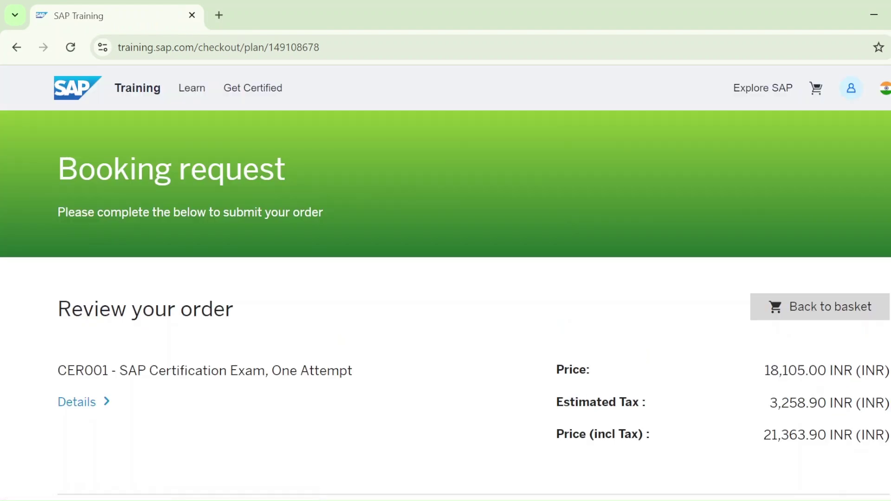
{"action": "scroll", "coordinate": [644, 376], "scroll_direction": "down", "scroll_amount": 2}
{"action": "scroll", "coordinate": [644, 378], "scroll_direction": "down", "scroll_amount": 1}
{"action": "scroll", "coordinate": [644, 377], "scroll_direction": "down", "scroll_amount": 2}
{"action": "scroll", "coordinate": [643, 379], "scroll_direction": "down", "scroll_amount": 1}
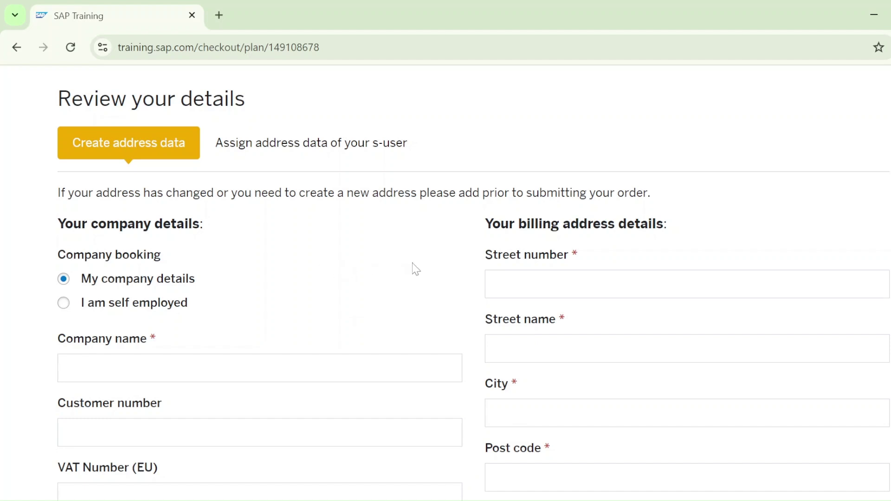
- Book as self employed and enter the Banswara address with Rajasthan as the state
{"action": "left_click", "coordinate": [64, 306]}
{"action": "left_click", "coordinate": [521, 295]}
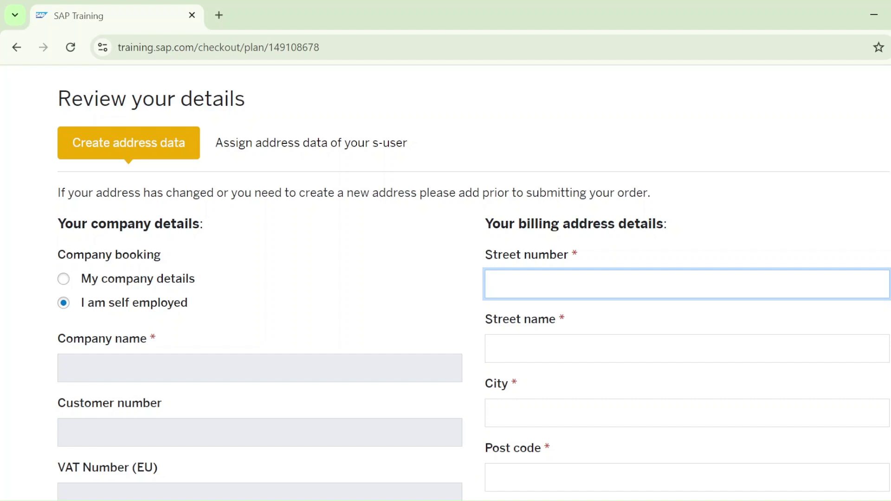
{"action": "type", "text": "Ho"}
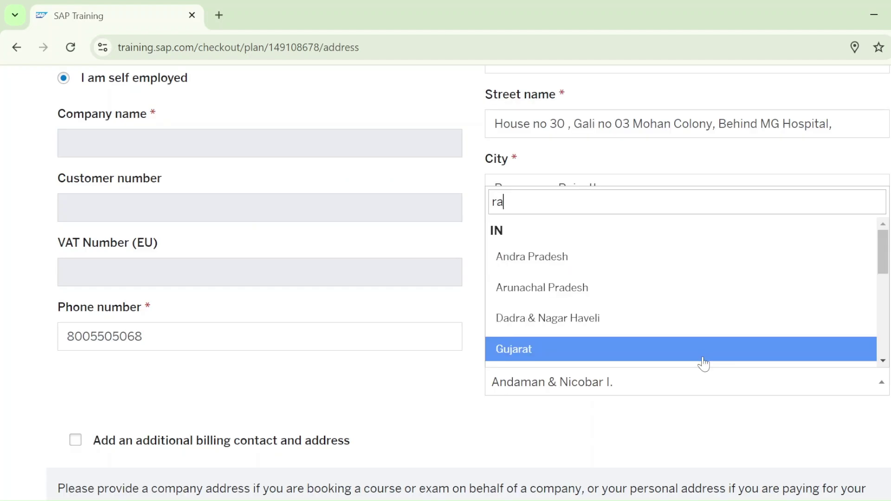
{"action": "type", "text": "ja"}
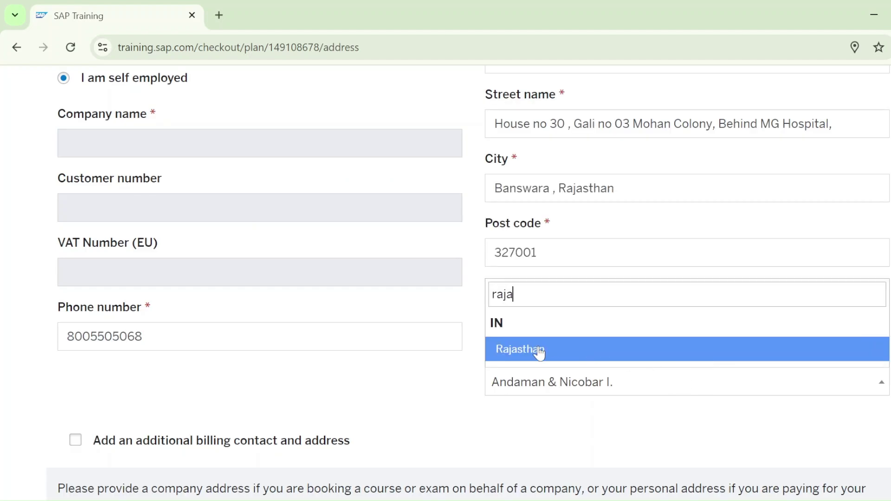
{"action": "left_click", "coordinate": [539, 353]}
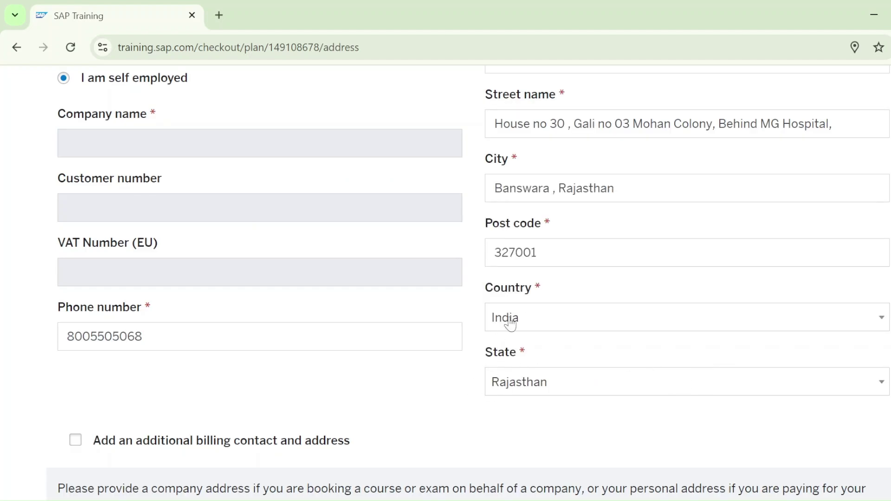
{"action": "scroll", "coordinate": [516, 315], "scroll_direction": "up", "scroll_amount": 1}
{"action": "scroll", "coordinate": [523, 300], "scroll_direction": "up", "scroll_amount": 2}
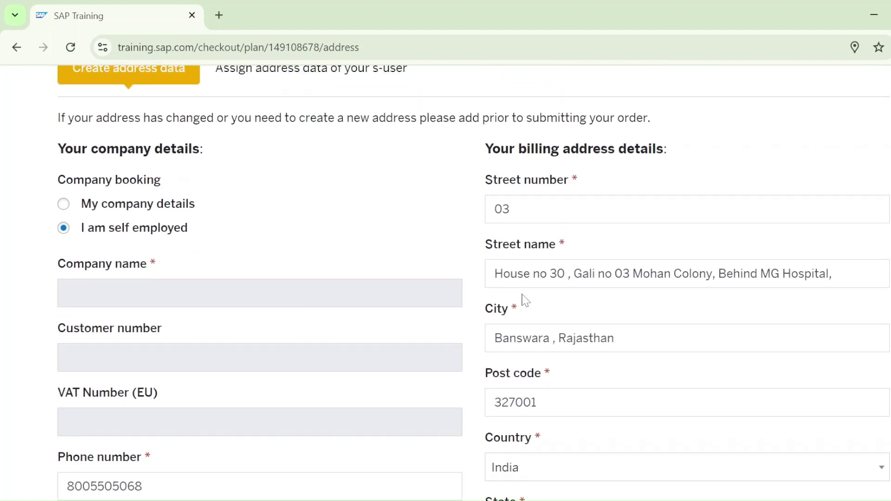
{"action": "scroll", "coordinate": [525, 300], "scroll_direction": "up", "scroll_amount": 2}
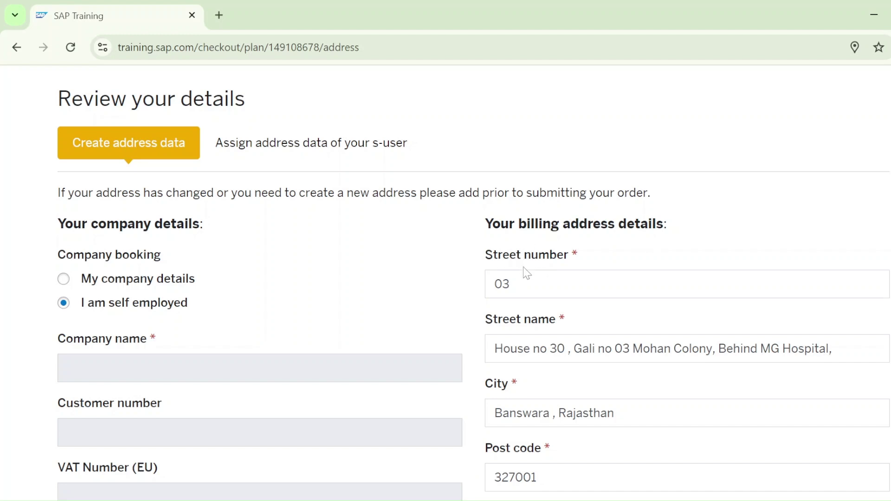
{"action": "scroll", "coordinate": [446, 279], "scroll_direction": "down", "scroll_amount": 2}
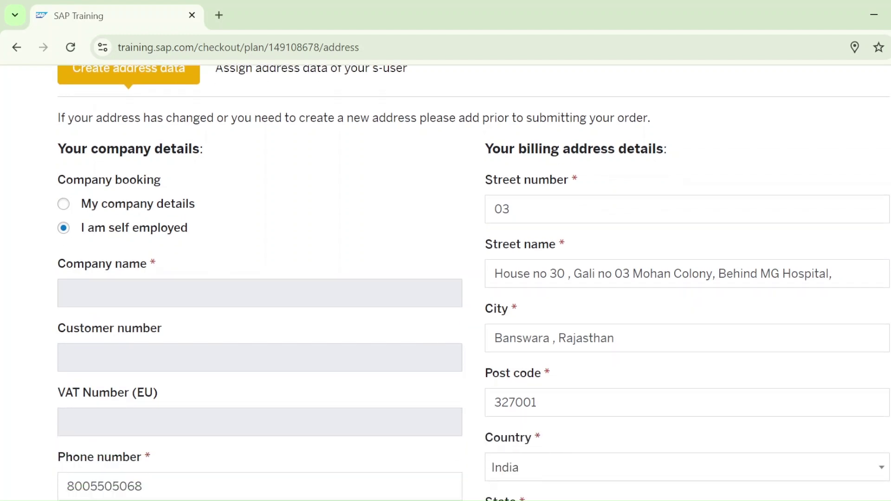
{"action": "scroll", "coordinate": [513, 357], "scroll_direction": "down", "scroll_amount": 2}
{"action": "scroll", "coordinate": [513, 357], "scroll_direction": "down", "scroll_amount": 2}
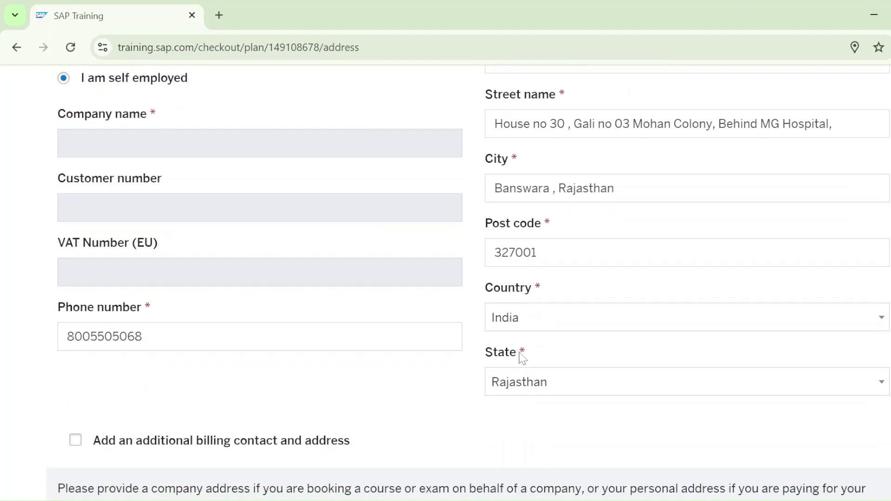
{"action": "scroll", "coordinate": [354, 348], "scroll_direction": "down", "scroll_amount": 4}
{"action": "scroll", "coordinate": [355, 348], "scroll_direction": "down", "scroll_amount": 6}
{"action": "scroll", "coordinate": [772, 186], "scroll_direction": "down", "scroll_amount": 2}
{"action": "left_click", "coordinate": [850, 153]}
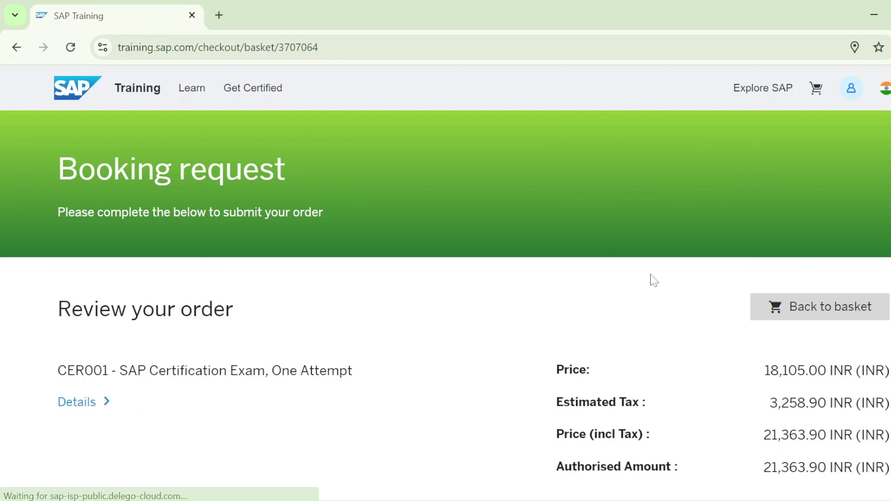
{"action": "scroll", "coordinate": [653, 280], "scroll_direction": "down", "scroll_amount": 4}
{"action": "scroll", "coordinate": [652, 281], "scroll_direction": "down", "scroll_amount": 2}
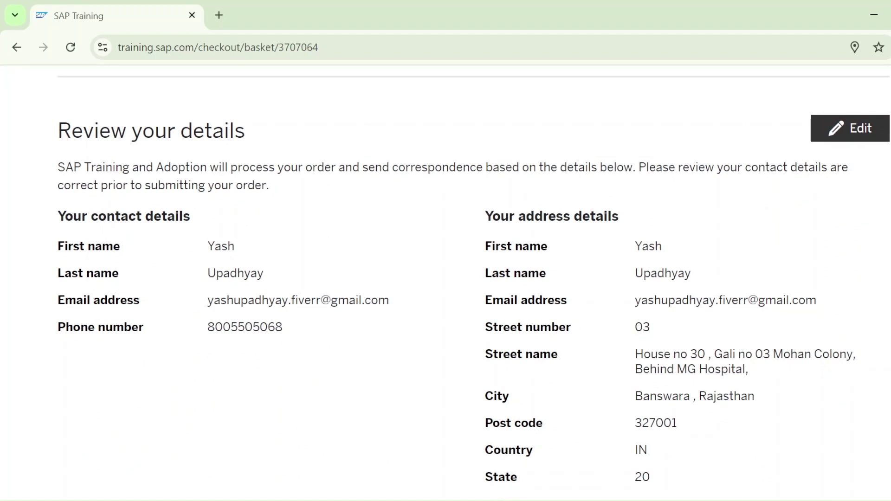
{"action": "scroll", "coordinate": [632, 344], "scroll_direction": "down", "scroll_amount": 2}
{"action": "scroll", "coordinate": [632, 344], "scroll_direction": "up", "scroll_amount": 1}
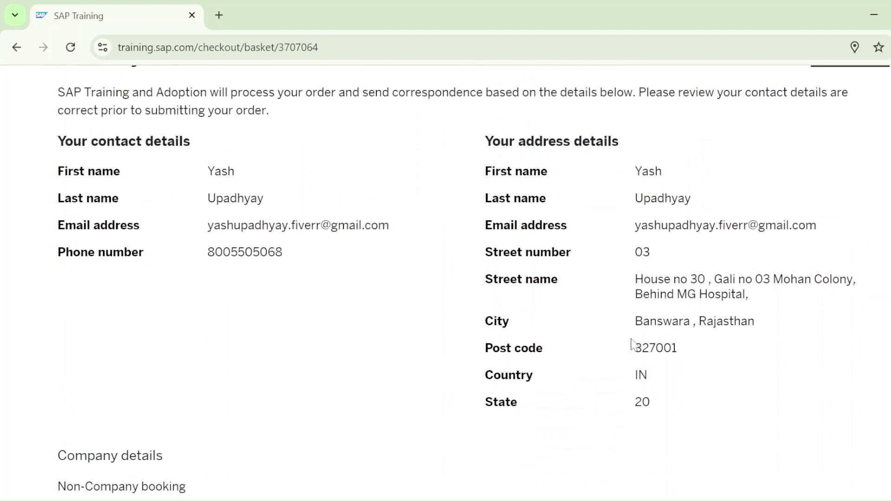
{"action": "scroll", "coordinate": [632, 344], "scroll_direction": "up", "scroll_amount": 1}
{"action": "scroll", "coordinate": [632, 345], "scroll_direction": "up", "scroll_amount": 1}
{"action": "scroll", "coordinate": [633, 346], "scroll_direction": "up", "scroll_amount": 1}
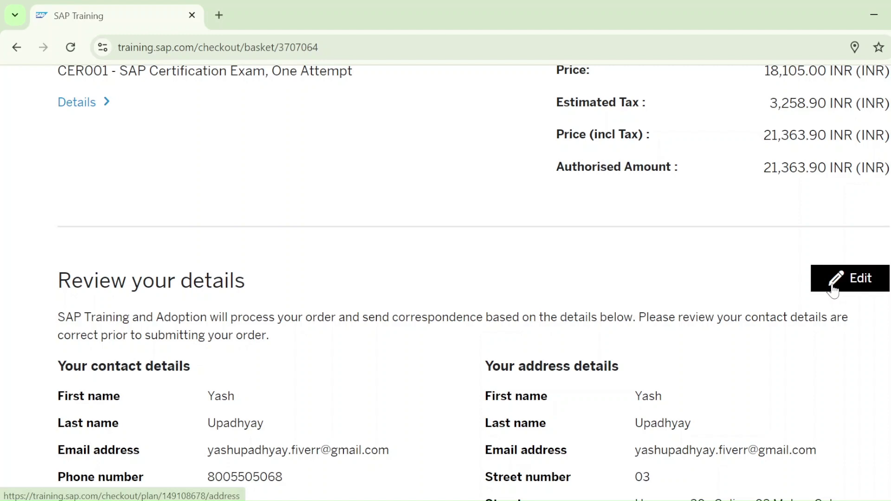
{"action": "scroll", "coordinate": [631, 347], "scroll_direction": "down", "scroll_amount": 2}
{"action": "scroll", "coordinate": [631, 346], "scroll_direction": "down", "scroll_amount": 3}
{"action": "scroll", "coordinate": [632, 347], "scroll_direction": "down", "scroll_amount": 2}
{"action": "scroll", "coordinate": [634, 348], "scroll_direction": "up", "scroll_amount": 1}
{"action": "scroll", "coordinate": [641, 342], "scroll_direction": "up", "scroll_amount": 2}
{"action": "scroll", "coordinate": [491, 364], "scroll_direction": "down", "scroll_amount": 3}
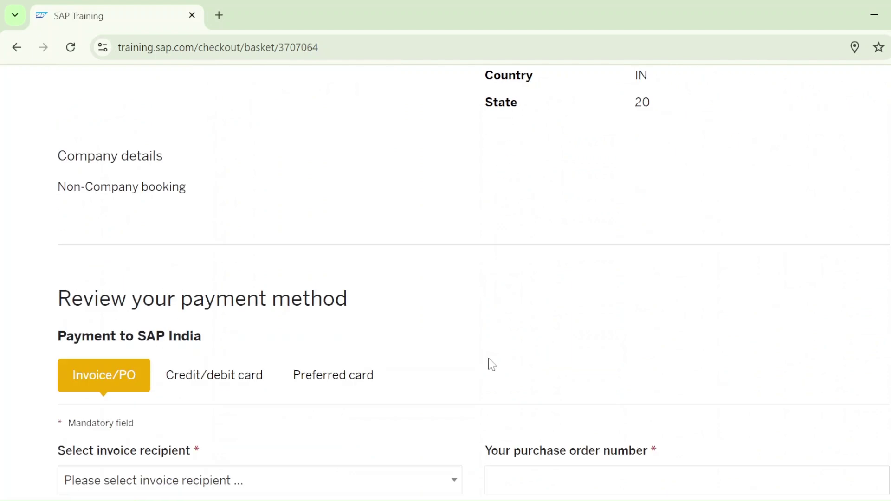
{"action": "scroll", "coordinate": [314, 358], "scroll_direction": "down", "scroll_amount": 2}
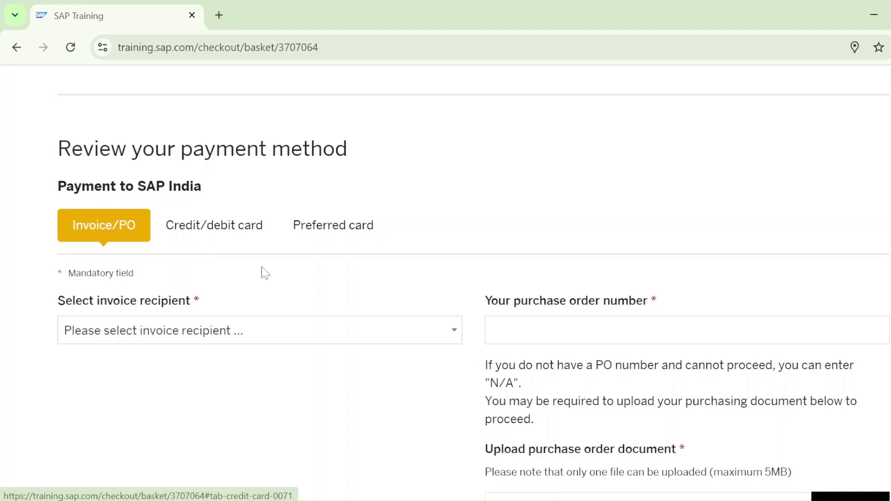
{"action": "left_click", "coordinate": [509, 330]}
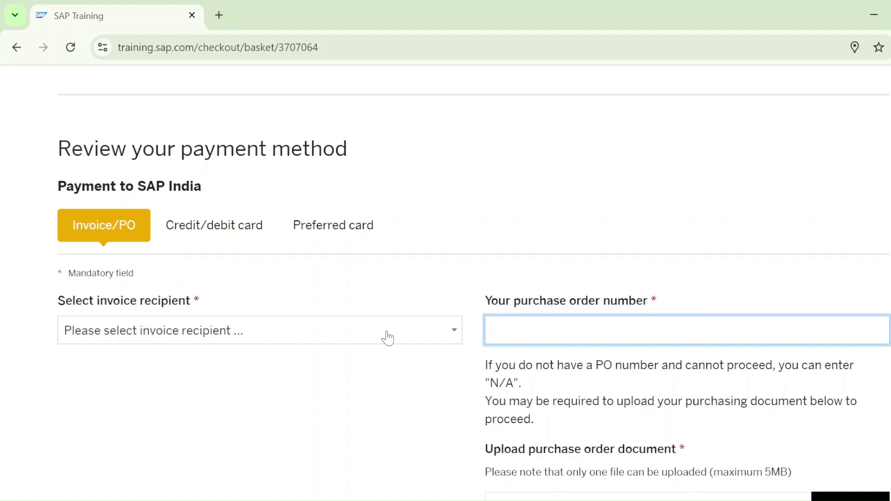
- Choose Credit/debit card as the payment method for the INR 21,363.90 charge
{"action": "left_click", "coordinate": [225, 235]}
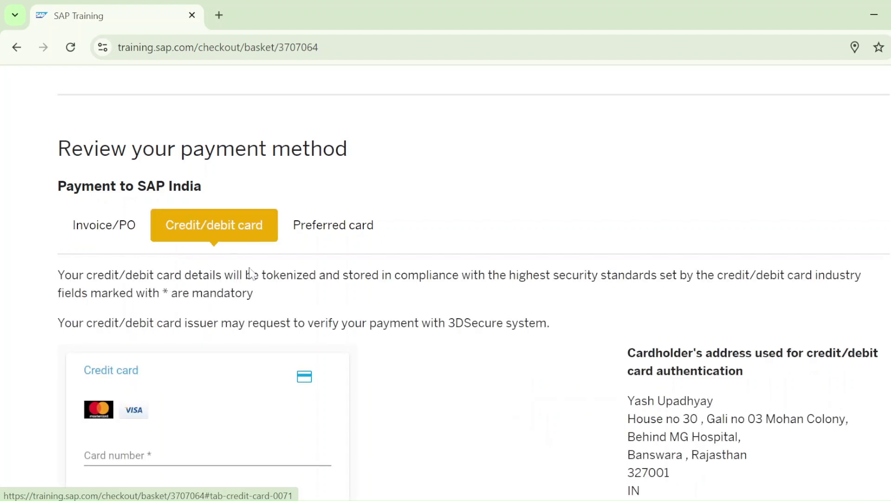
{"action": "scroll", "coordinate": [390, 368], "scroll_direction": "down", "scroll_amount": 1}
{"action": "scroll", "coordinate": [390, 368], "scroll_direction": "down", "scroll_amount": 1}
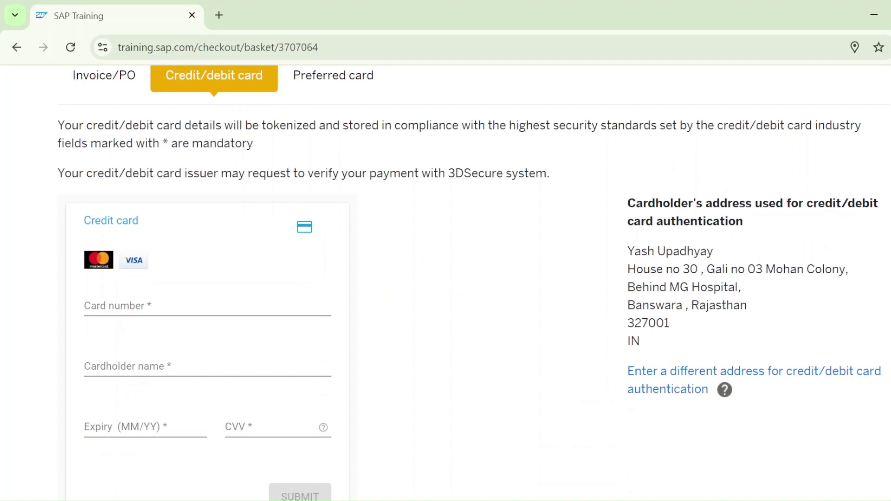
{"action": "scroll", "coordinate": [230, 435], "scroll_direction": "down", "scroll_amount": 1}
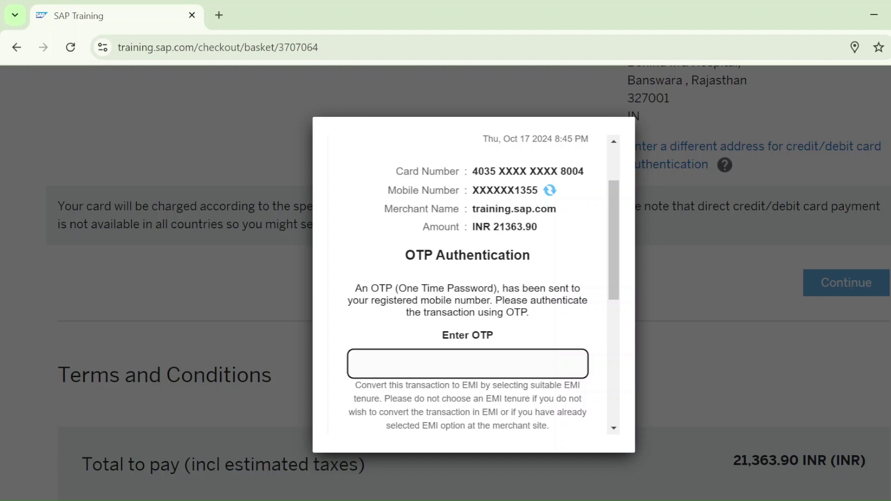
- Correct and submit the OTP, declining Chrome's offer to save the password
{"action": "key", "text": "BackSpace"}
{"action": "key", "text": "BackSpace"}
{"action": "key", "text": "BackSpace"}
{"action": "key", "text": "BackSpace"}
{"action": "scroll", "coordinate": [468, 286], "scroll_direction": "down", "scroll_amount": 1}
{"action": "scroll", "coordinate": [468, 285], "scroll_direction": "down", "scroll_amount": 1}
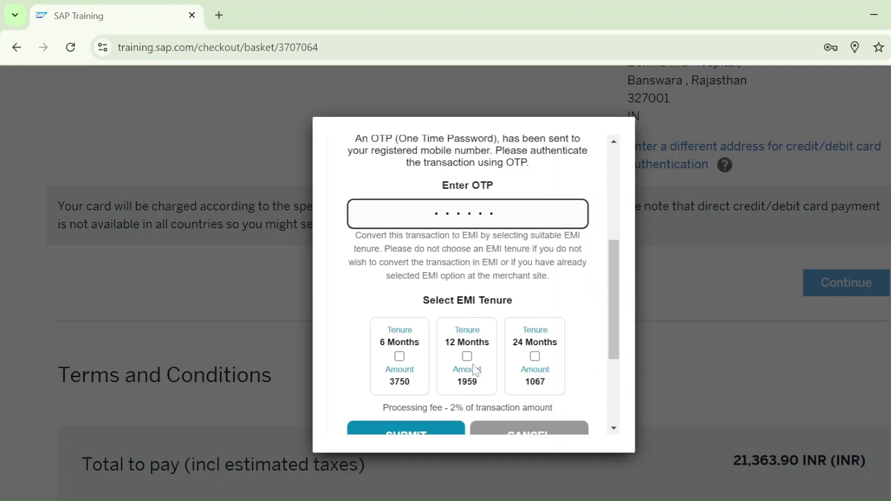
{"action": "scroll", "coordinate": [468, 286], "scroll_direction": "down", "scroll_amount": 1}
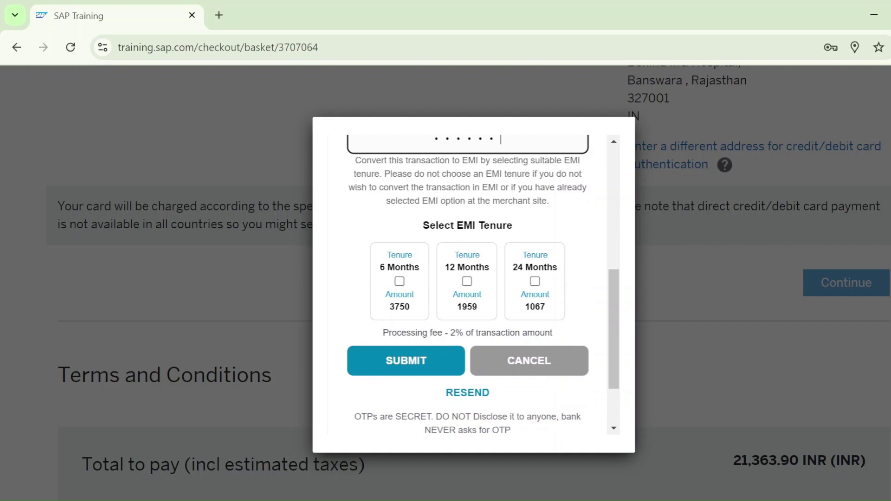
{"action": "left_click", "coordinate": [402, 372]}
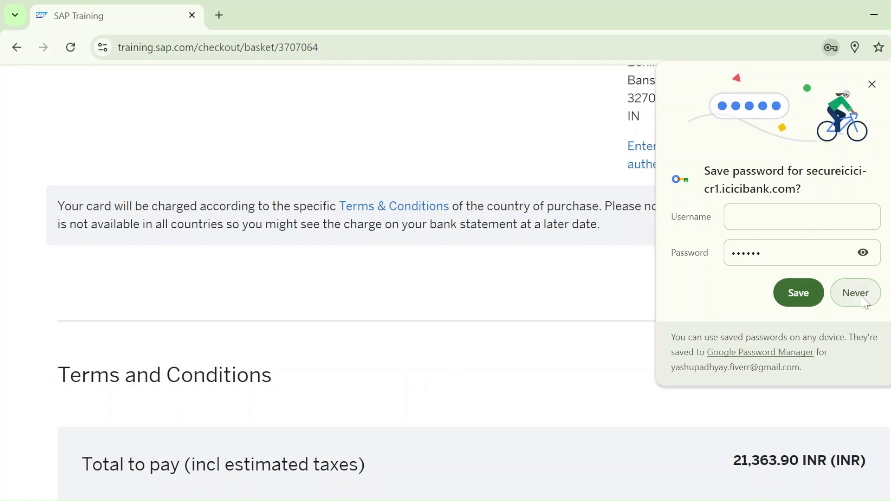
{"action": "left_click", "coordinate": [863, 300]}
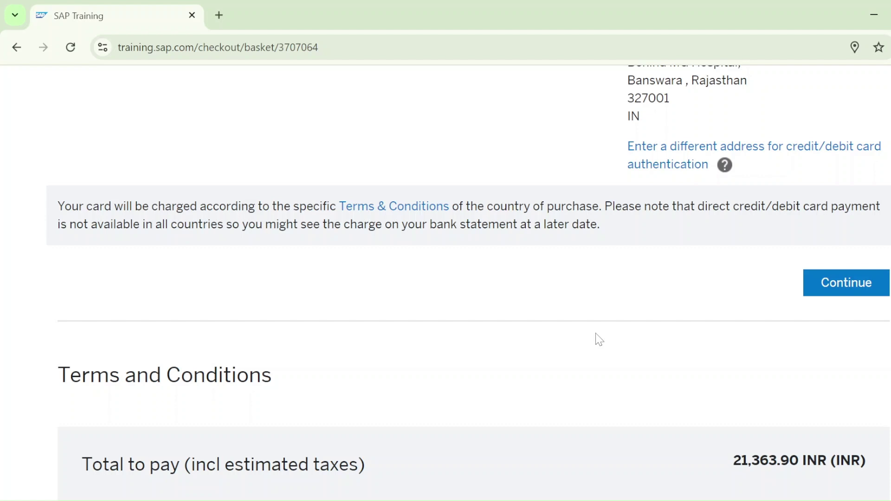
{"action": "scroll", "coordinate": [622, 318], "scroll_direction": "up", "scroll_amount": 3}
{"action": "scroll", "coordinate": [624, 315], "scroll_direction": "up", "scroll_amount": 2}
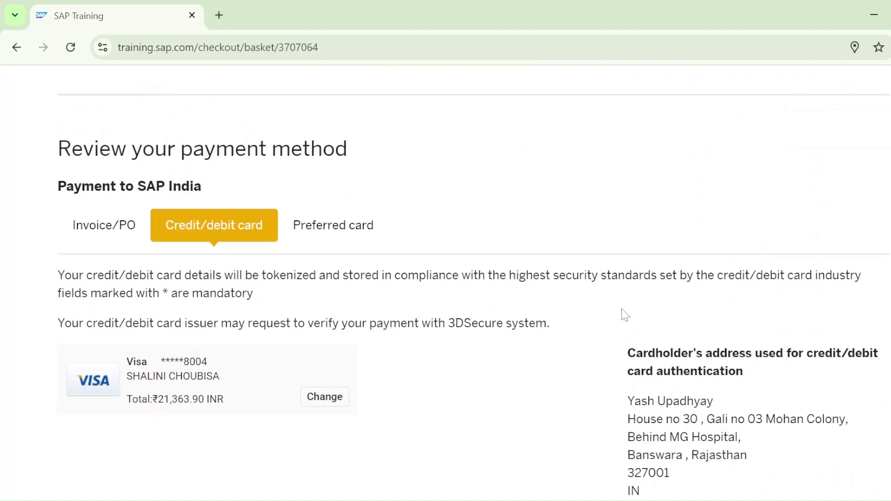
{"action": "scroll", "coordinate": [623, 315], "scroll_direction": "down", "scroll_amount": 2}
{"action": "scroll", "coordinate": [624, 315], "scroll_direction": "down", "scroll_amount": 2}
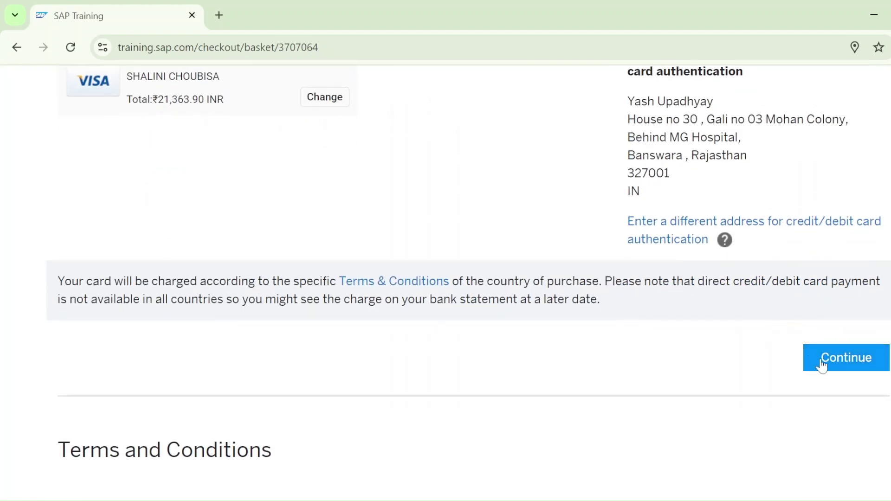
- Continue from payment to the booking request review showing ₹21,363.90 authorised
{"action": "left_click", "coordinate": [819, 359]}
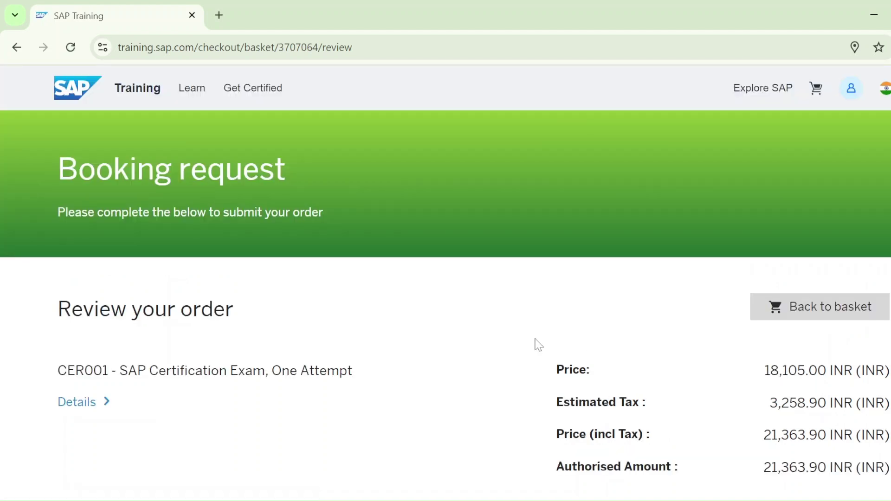
{"action": "scroll", "coordinate": [536, 344], "scroll_direction": "down", "scroll_amount": 1}
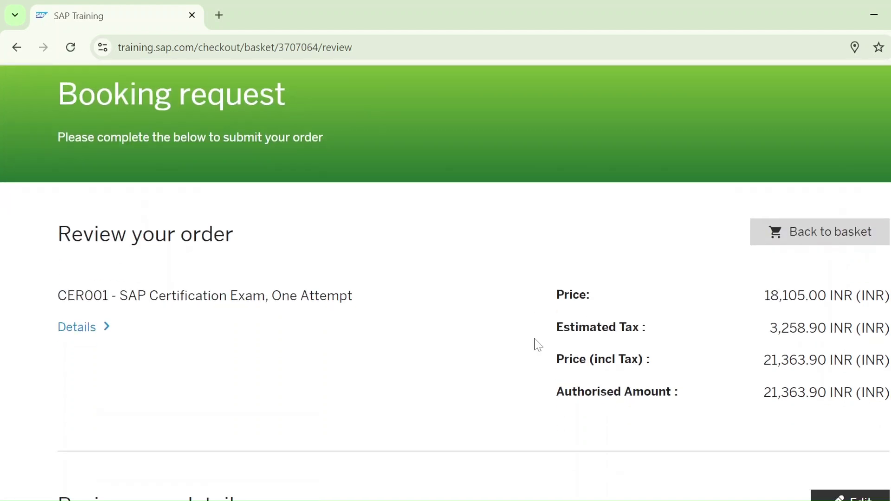
{"action": "scroll", "coordinate": [536, 345], "scroll_direction": "down", "scroll_amount": 2}
{"action": "scroll", "coordinate": [536, 344], "scroll_direction": "down", "scroll_amount": 1}
{"action": "scroll", "coordinate": [536, 344], "scroll_direction": "down", "scroll_amount": 4}
{"action": "scroll", "coordinate": [536, 344], "scroll_direction": "down", "scroll_amount": 3}
{"action": "scroll", "coordinate": [537, 345], "scroll_direction": "down", "scroll_amount": 3}
{"action": "scroll", "coordinate": [537, 344], "scroll_direction": "down", "scroll_amount": 3}
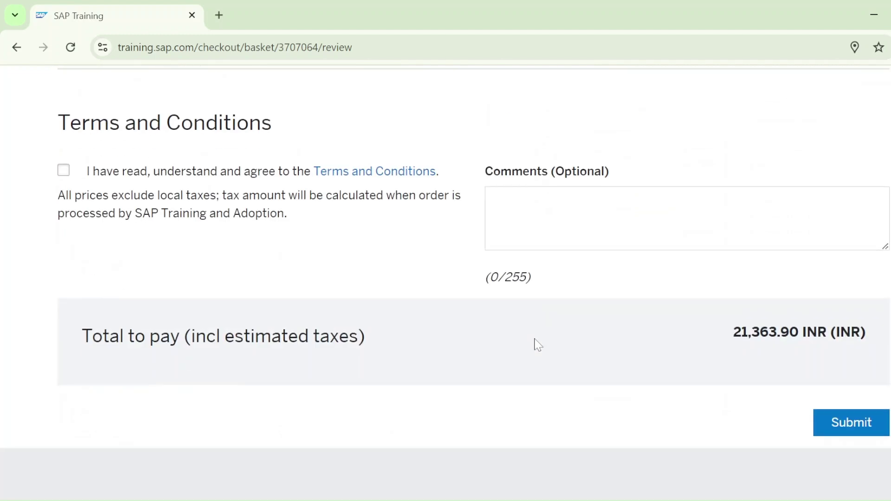
{"action": "left_click", "coordinate": [64, 171]}
{"action": "left_click", "coordinate": [841, 426]}
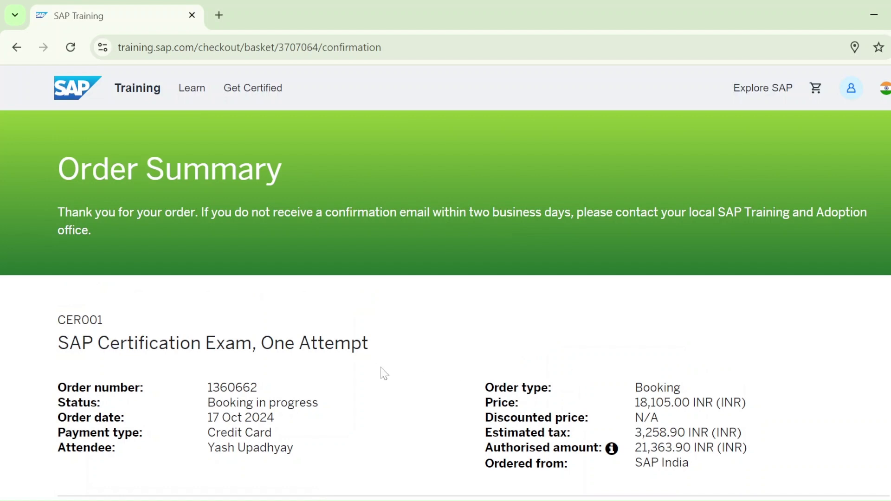
{"action": "scroll", "coordinate": [325, 397], "scroll_direction": "down", "scroll_amount": 1}
{"action": "scroll", "coordinate": [38, 348], "scroll_direction": "down", "scroll_amount": 1}
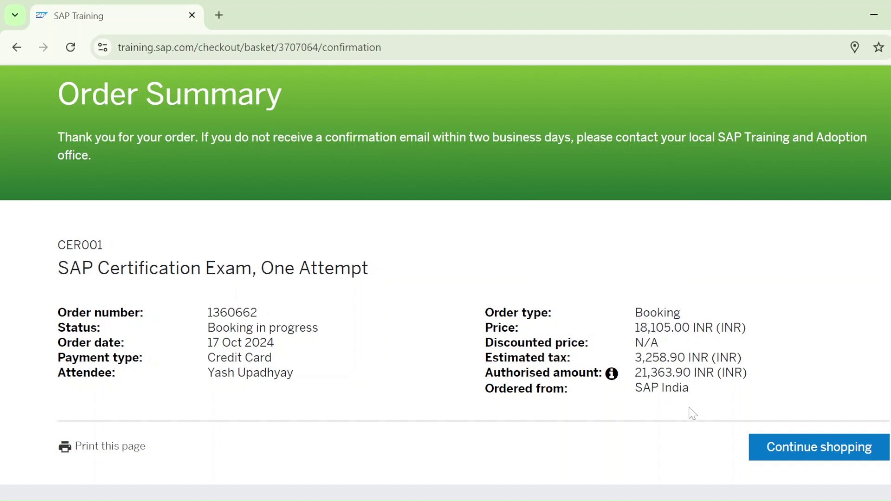
{"action": "scroll", "coordinate": [446, 278], "scroll_direction": "down", "scroll_amount": 2}
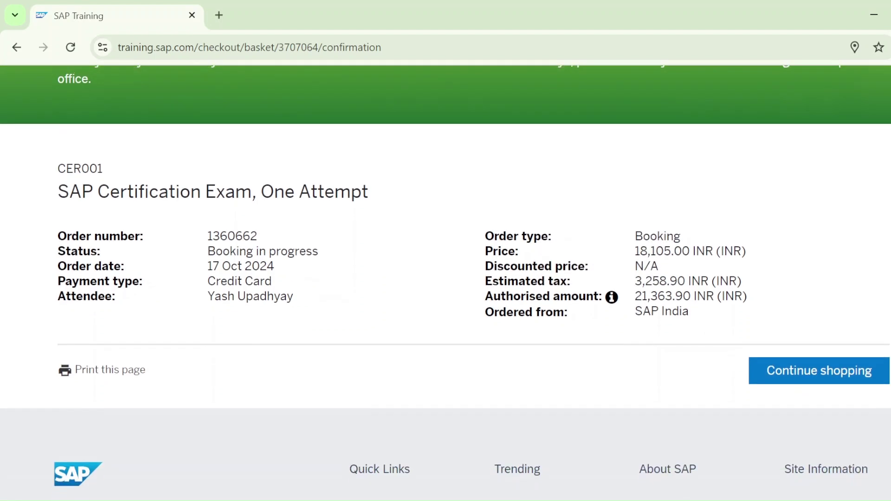
{"action": "scroll", "coordinate": [445, 279], "scroll_direction": "down", "scroll_amount": 2}
{"action": "scroll", "coordinate": [446, 279], "scroll_direction": "up", "scroll_amount": 1}
{"action": "scroll", "coordinate": [446, 278], "scroll_direction": "up", "scroll_amount": 3}
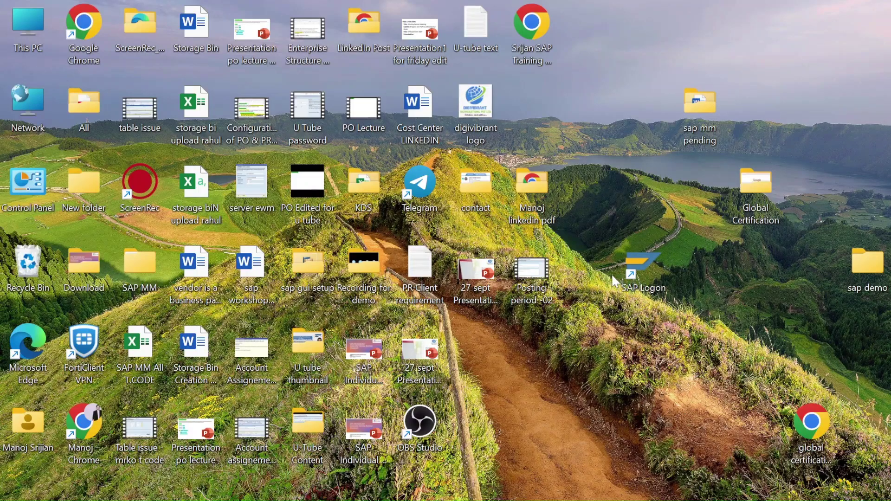
- Launch the global certification shortcut showing the S/4HANA Sourcing and Procurement badge PDF
{"action": "double_click", "coordinate": [797, 415]}
{"action": "scroll", "coordinate": [499, 301], "scroll_direction": "down", "scroll_amount": 1}
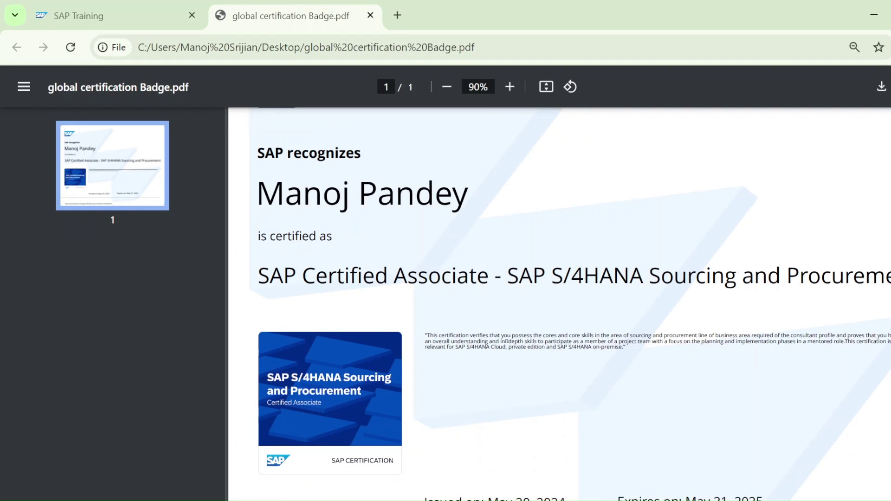
{"action": "scroll", "coordinate": [508, 299], "scroll_direction": "down", "scroll_amount": 1}
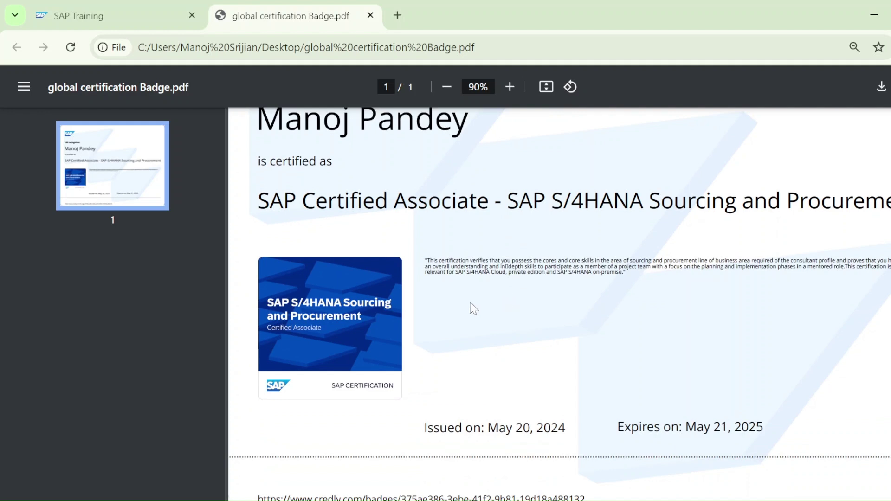
{"action": "scroll", "coordinate": [492, 321], "scroll_direction": "up", "scroll_amount": 1}
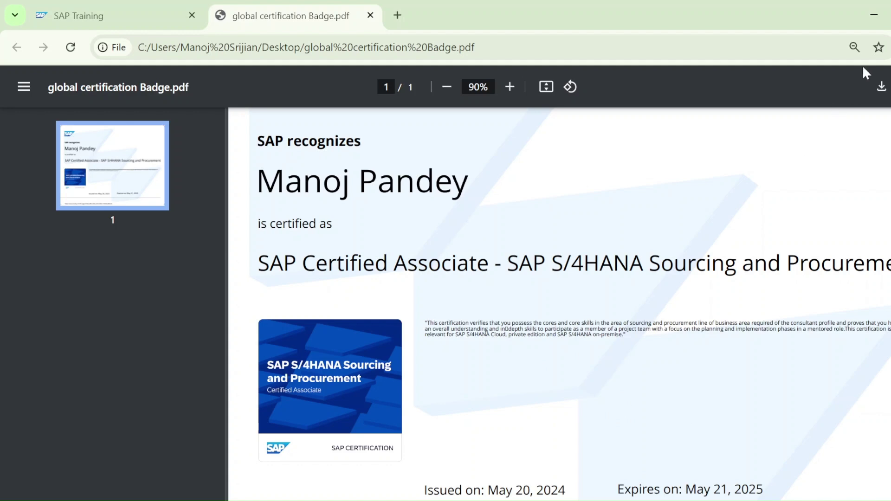
{"action": "left_click", "coordinate": [868, 12]}
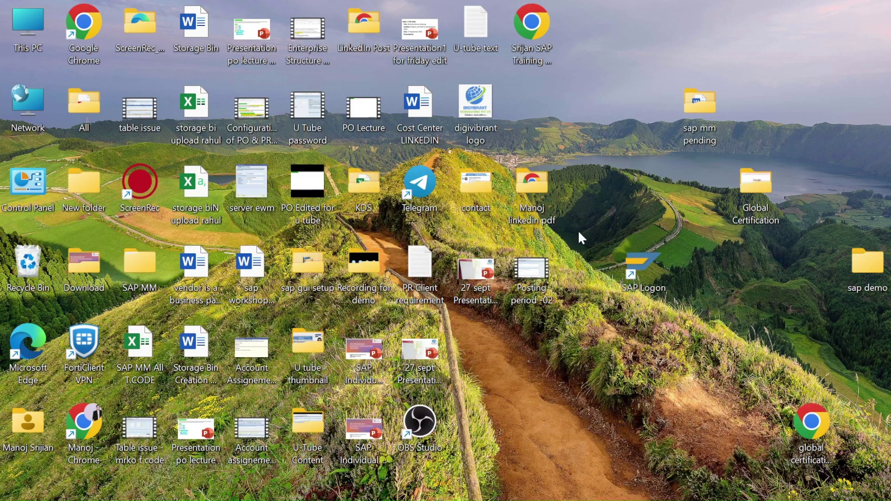